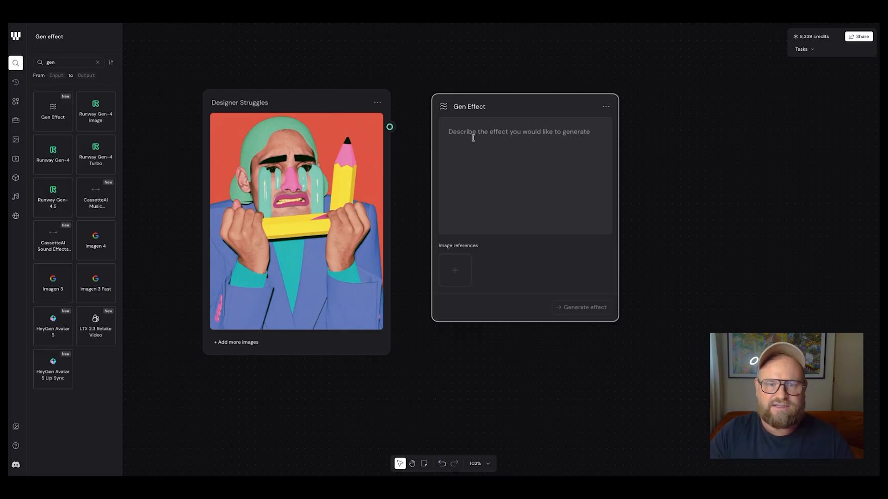
Generate a colored block mosaic effect with size, shape, rotation and background color controls, and connect the Designer Struggles image to its input
{"action": "type", "text": "Create an image effect that turns an image into colored block  mosaic effect.  Controls: mosaic size, shape, rotation, and background color"}
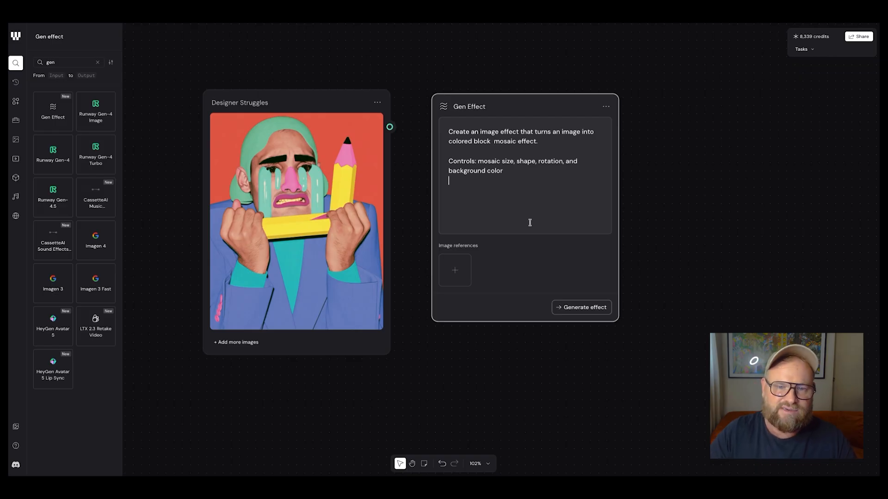
{"action": "left_click", "coordinate": [585, 307]}
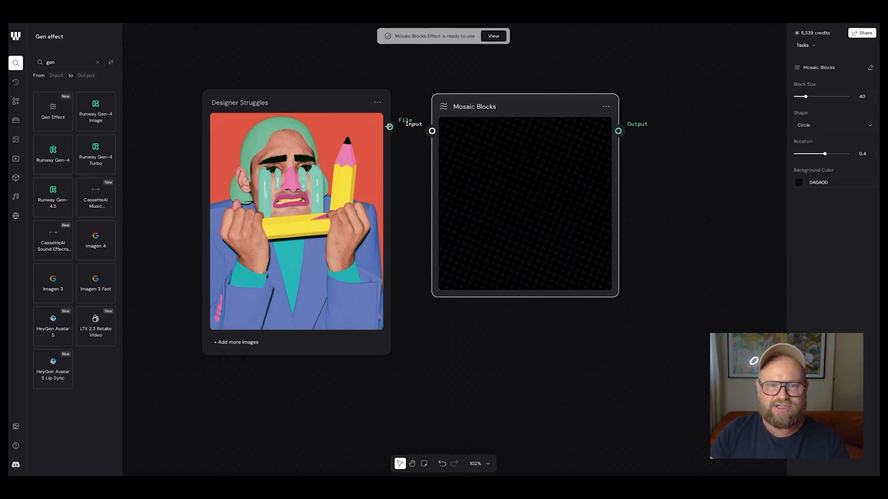
{"action": "left_click_drag", "start_coordinate": [390, 127], "coordinate": [431, 131]}
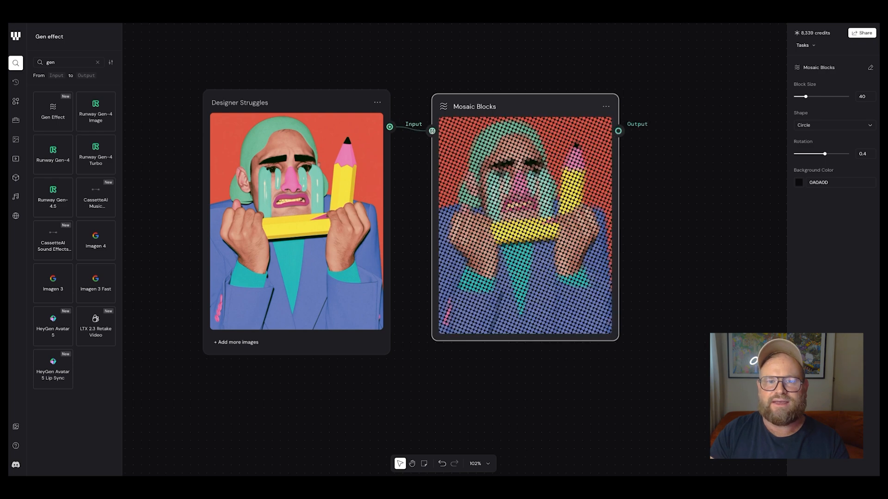
Set the mosaic effect's background color to the red EB5959
{"action": "left_click", "coordinate": [800, 183]}
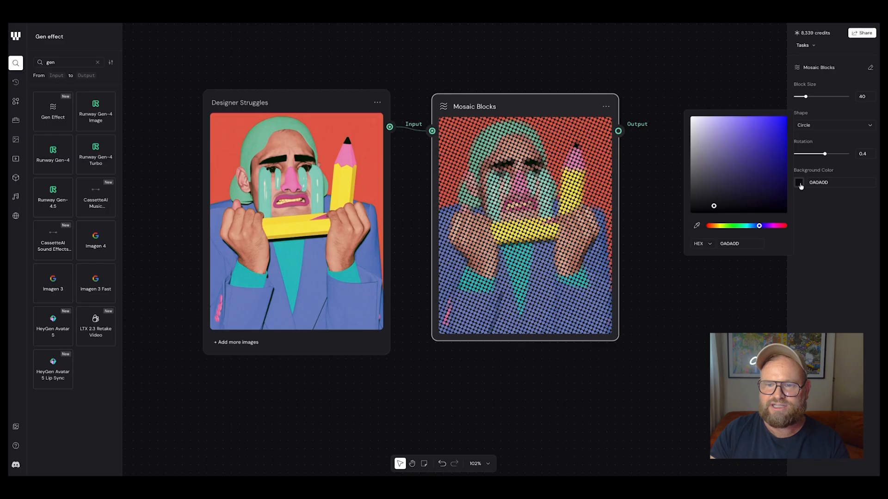
{"action": "left_click_drag", "start_coordinate": [760, 229], "coordinate": [698, 233]}
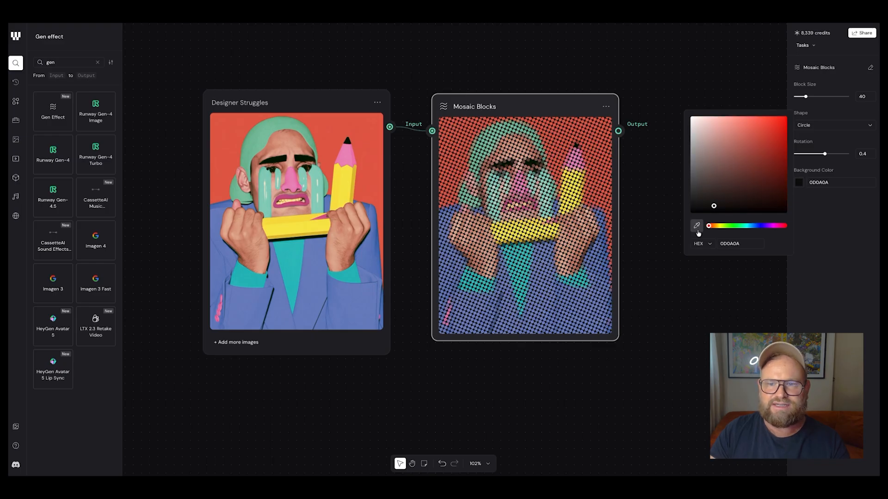
{"action": "left_click_drag", "start_coordinate": [711, 164], "coordinate": [750, 126]}
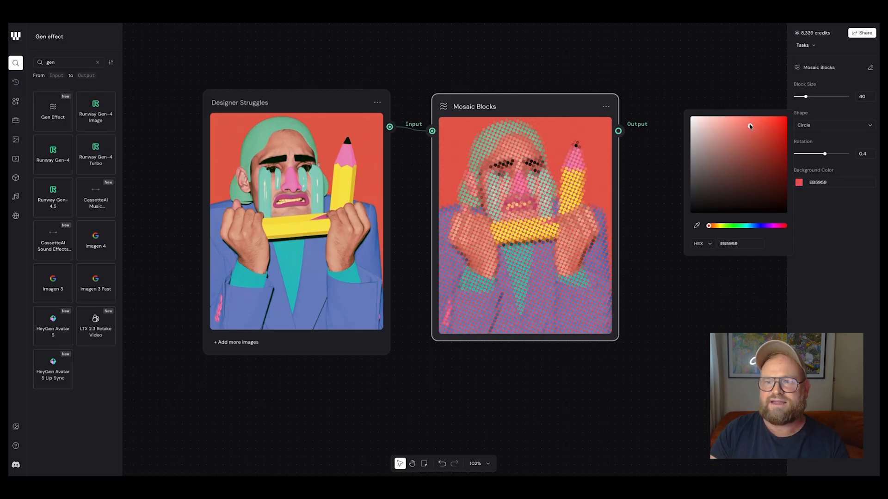
Set the mosaic effect's block size to 34.2, its shape to Hexagon and its rotation to -0.56
{"action": "mouse_move", "coordinate": [805, 96]}
{"action": "left_mouse_down"}
{"action": "mouse_move", "coordinate": [794, 108]}
{"action": "mouse_move", "coordinate": [803, 108]}
{"action": "left_mouse_up"}
{"action": "left_click", "coordinate": [814, 126]}
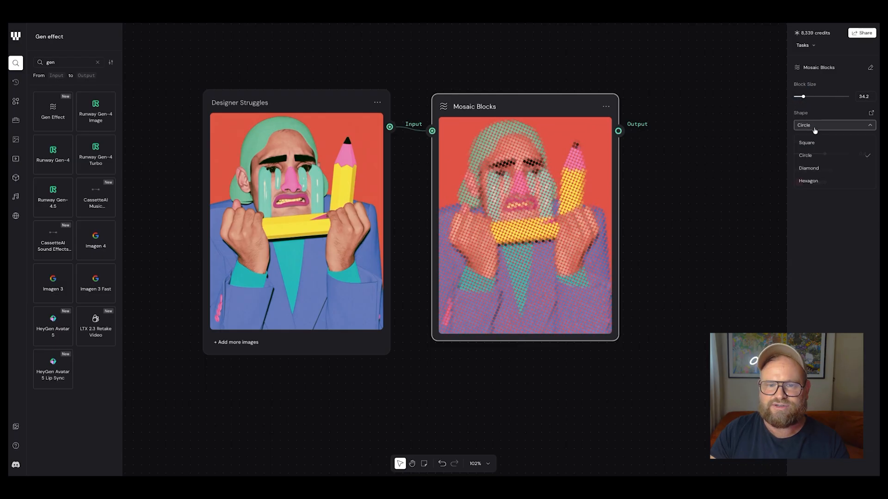
{"action": "left_click", "coordinate": [817, 181]}
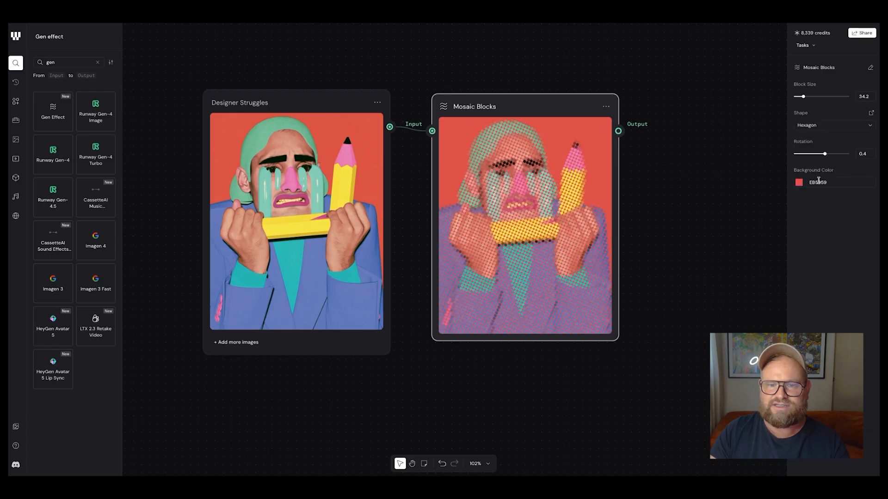
{"action": "left_click_drag", "start_coordinate": [824, 154], "coordinate": [816, 160]}
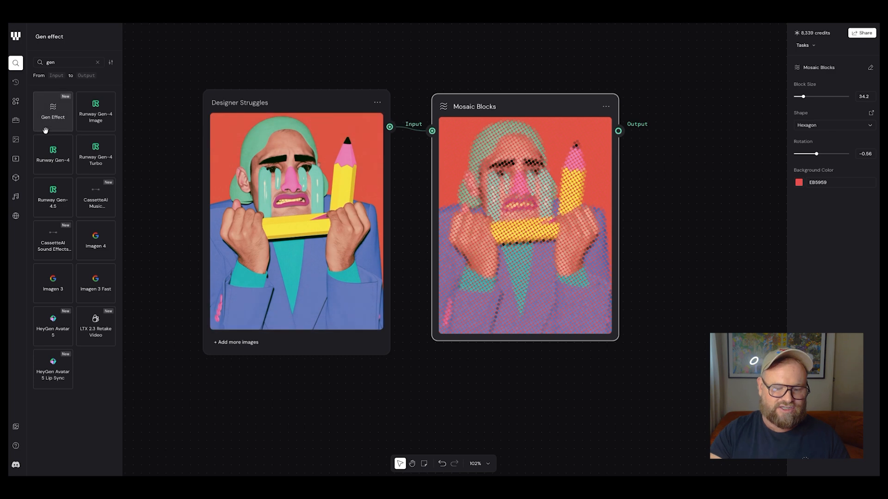
Add an Export node beside the Mosaic Blocks node and connect the mosaic output to its input
{"action": "double_click", "coordinate": [57, 63]}
{"action": "type", "text": "exp"}
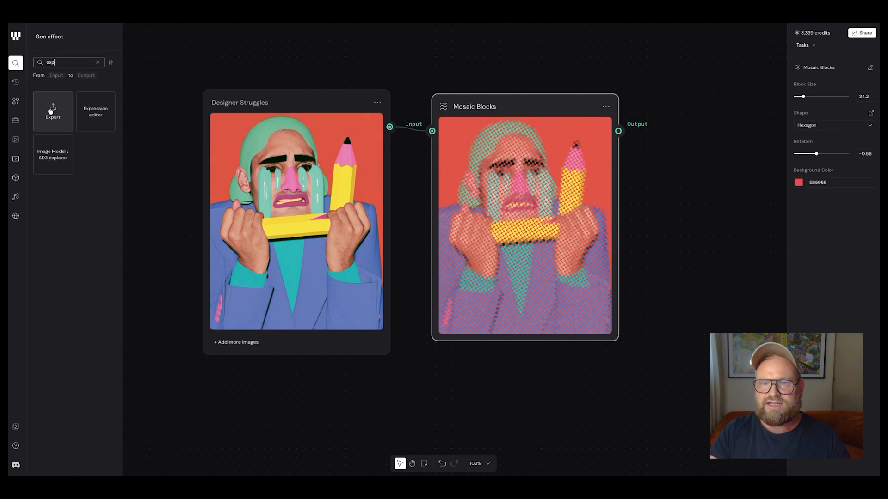
{"action": "left_click_drag", "start_coordinate": [50, 111], "coordinate": [703, 114]}
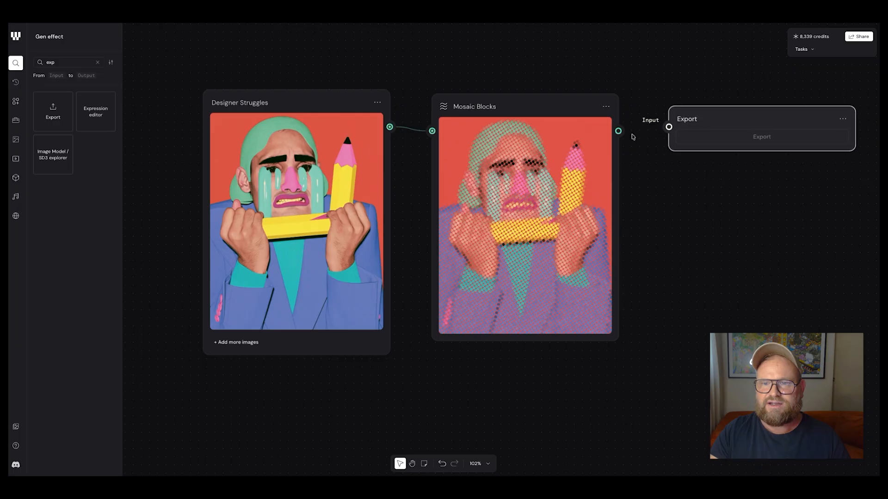
{"action": "left_click_drag", "start_coordinate": [618, 131], "coordinate": [669, 127]}
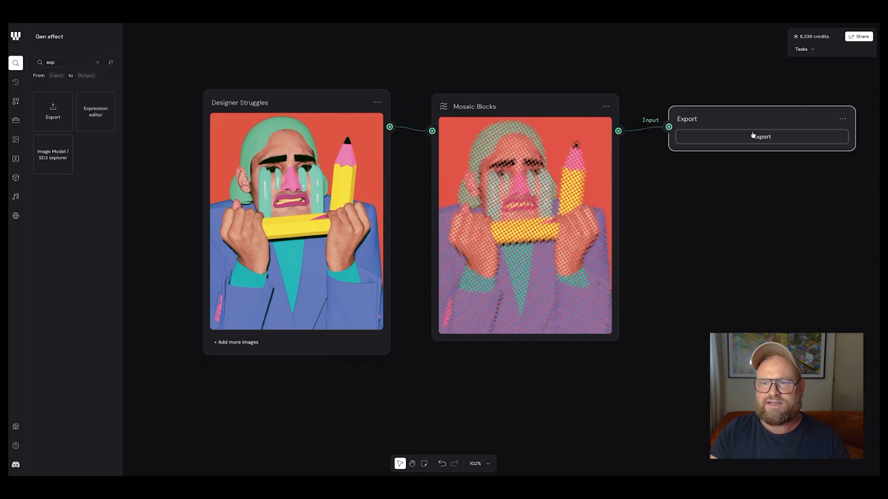
Export the mosaic image and save it under the suggested file name in the reel 2 folder
{"action": "left_click", "coordinate": [762, 137]}
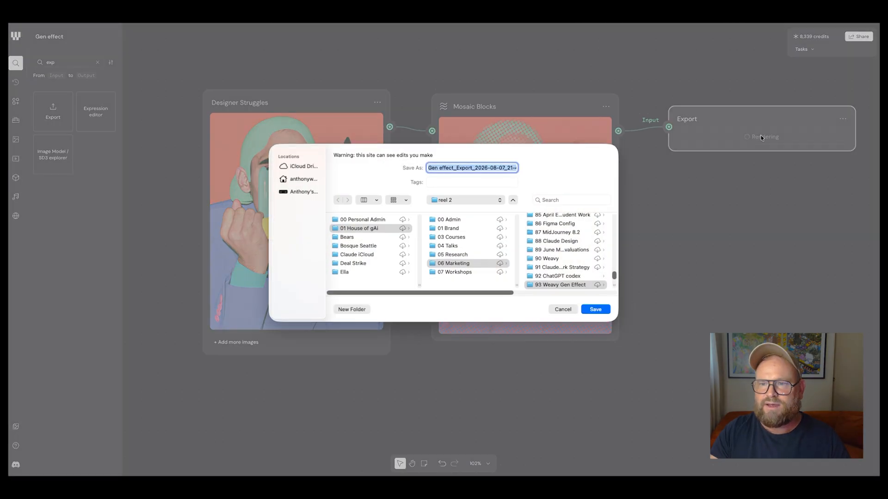
{"action": "key", "text": "Return"}
{"action": "left_click", "coordinate": [762, 138]}
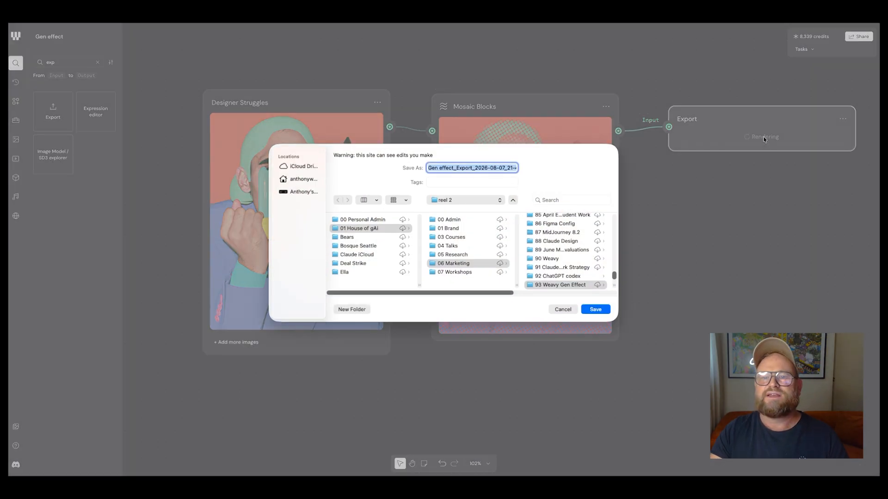
{"action": "key", "text": "Return"}
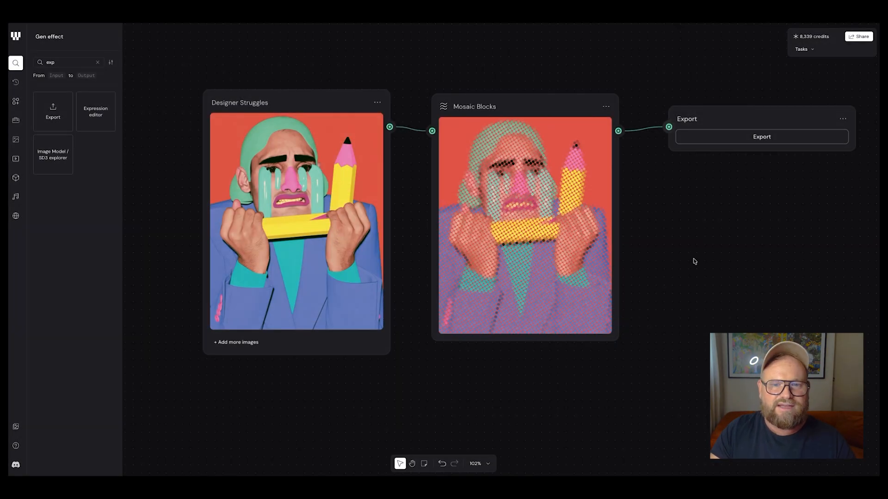
Look through the kangaroo, koala, cockatoo and wombat chains, comparing their text prompts, black icons and Flow Field Bands results
{"action": "scroll", "coordinate": [465, 357], "scroll_direction": "down", "scroll_amount": 1}
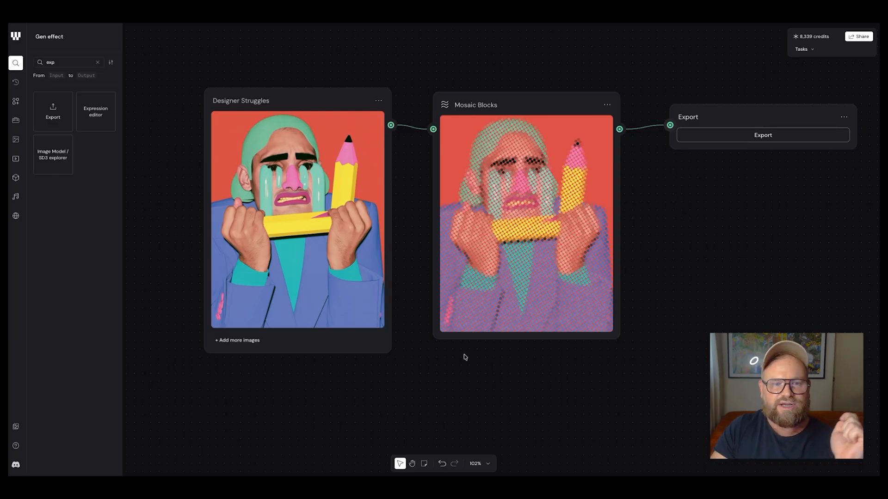
{"action": "scroll", "coordinate": [464, 354], "scroll_direction": "down", "scroll_amount": 2}
{"action": "scroll", "coordinate": [465, 355], "scroll_direction": "down", "scroll_amount": 10}
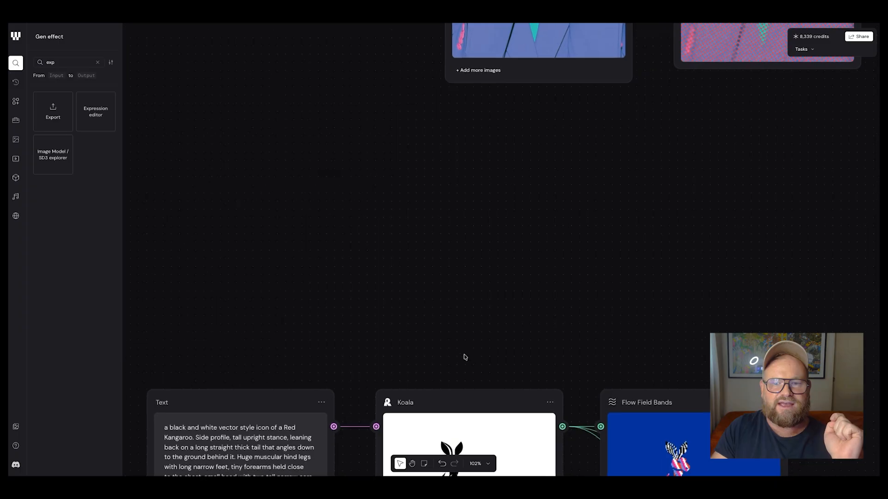
{"action": "scroll", "coordinate": [464, 354], "scroll_direction": "left", "scroll_amount": 5}
{"action": "scroll", "coordinate": [465, 354], "scroll_direction": "down", "scroll_amount": 8}
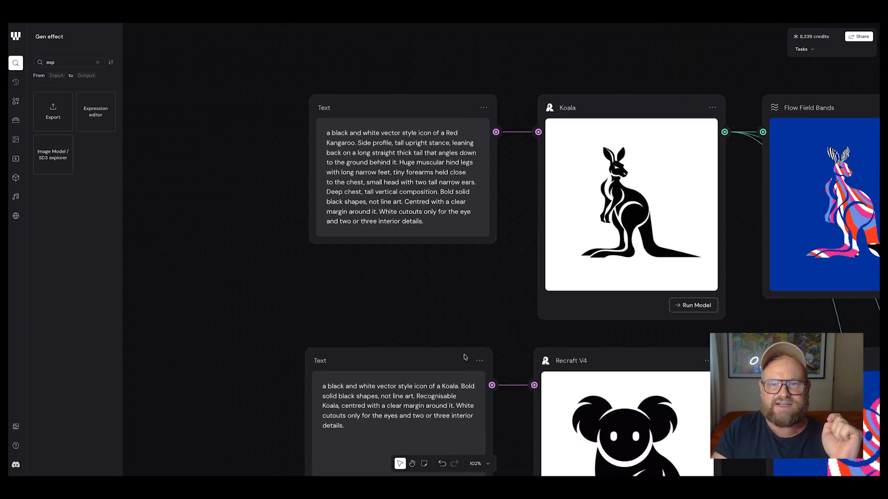
{"action": "scroll", "coordinate": [464, 354], "scroll_direction": "left", "scroll_amount": 2}
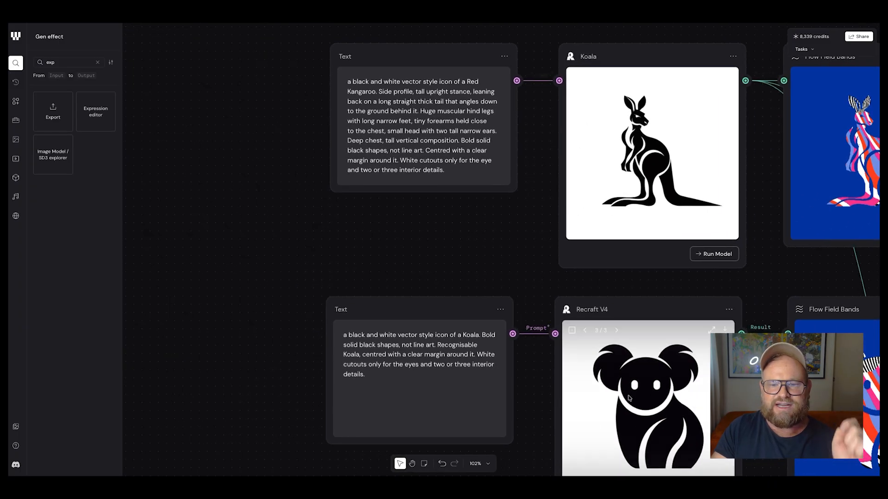
{"action": "scroll", "coordinate": [467, 354], "scroll_direction": "down", "scroll_amount": 10}
{"action": "scroll", "coordinate": [468, 353], "scroll_direction": "right", "scroll_amount": 1}
{"action": "scroll", "coordinate": [620, 386], "scroll_direction": "down", "scroll_amount": 20}
{"action": "scroll", "coordinate": [619, 386], "scroll_direction": "right", "scroll_amount": 2}
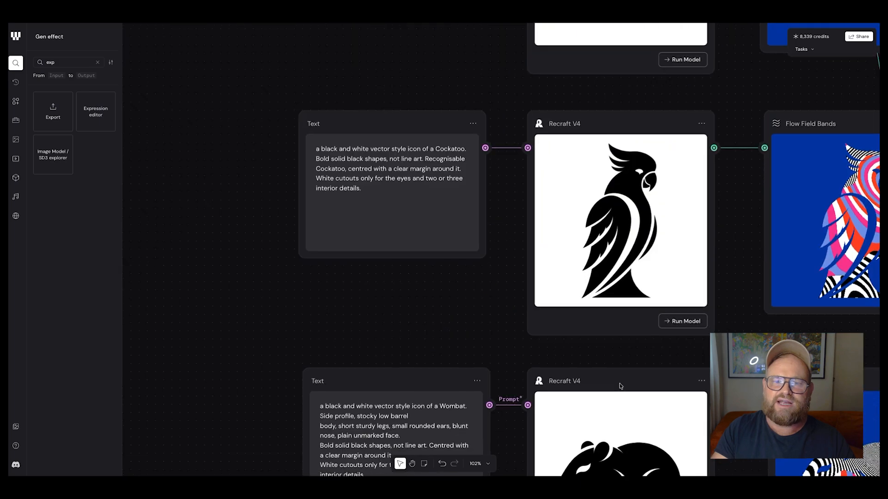
{"action": "scroll", "coordinate": [620, 386], "scroll_direction": "up", "scroll_amount": 20}
{"action": "scroll", "coordinate": [619, 386], "scroll_direction": "right", "scroll_amount": 5}
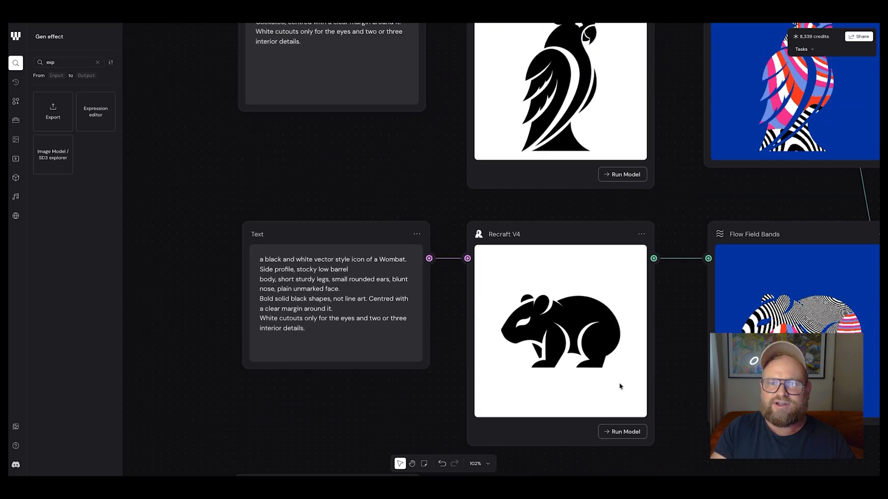
{"action": "scroll", "coordinate": [620, 386], "scroll_direction": "down", "scroll_amount": 10}
{"action": "scroll", "coordinate": [620, 386], "scroll_direction": "right", "scroll_amount": 5}
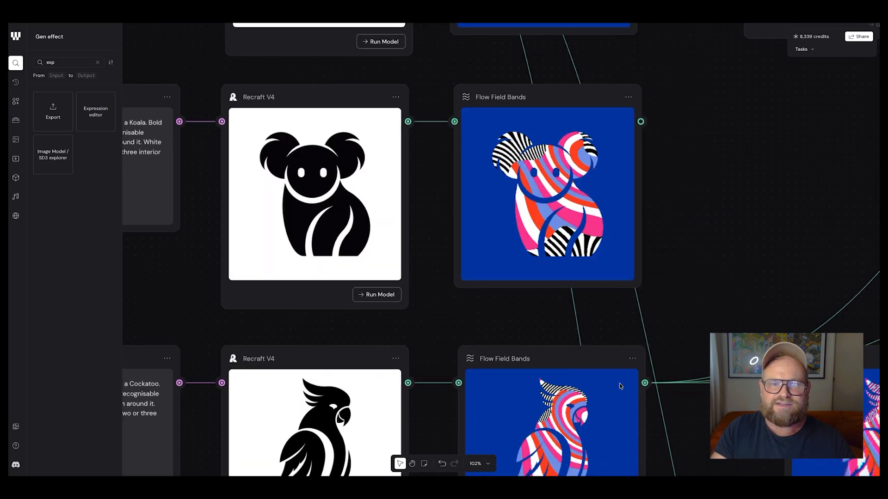
{"action": "scroll", "coordinate": [620, 386], "scroll_direction": "down", "scroll_amount": 8}
{"action": "scroll", "coordinate": [620, 386], "scroll_direction": "right", "scroll_amount": 1}
{"action": "scroll", "coordinate": [620, 386], "scroll_direction": "up", "scroll_amount": 1}
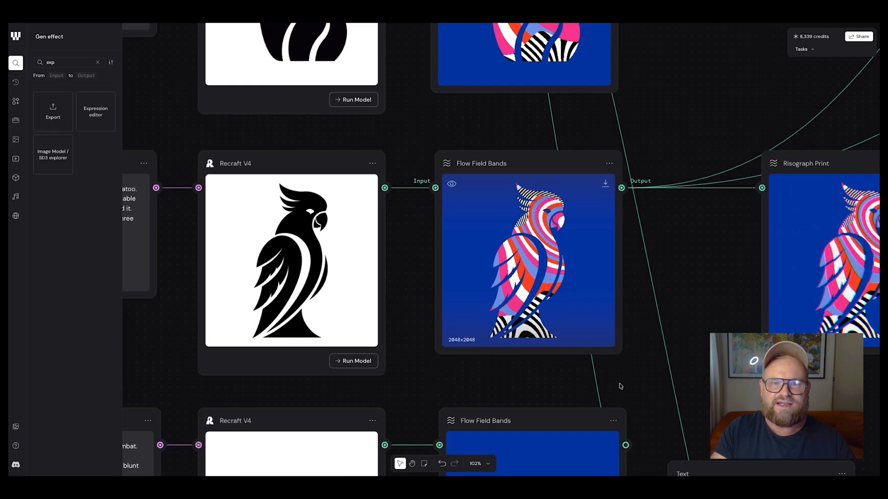
Set the cockatoo's Flow Field Bands effect to band width 0.157, ripple amount 2.03 and region balance 0.41
{"action": "scroll", "coordinate": [578, 293], "scroll_direction": "up", "scroll_amount": 5}
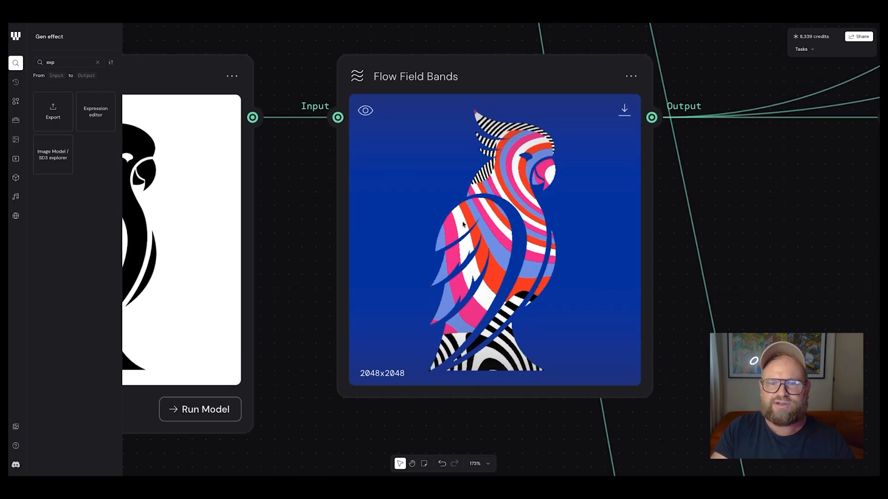
{"action": "left_click", "coordinate": [506, 172]}
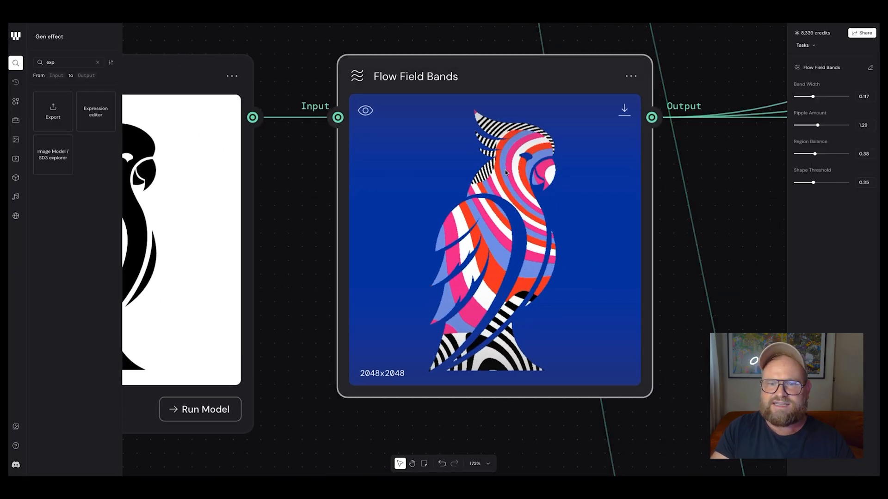
{"action": "left_click_drag", "start_coordinate": [812, 96], "coordinate": [831, 125]}
{"action": "mouse_move", "coordinate": [815, 154]}
{"action": "left_mouse_down"}
{"action": "mouse_move", "coordinate": [824, 155]}
{"action": "mouse_move", "coordinate": [817, 160]}
{"action": "left_mouse_up"}
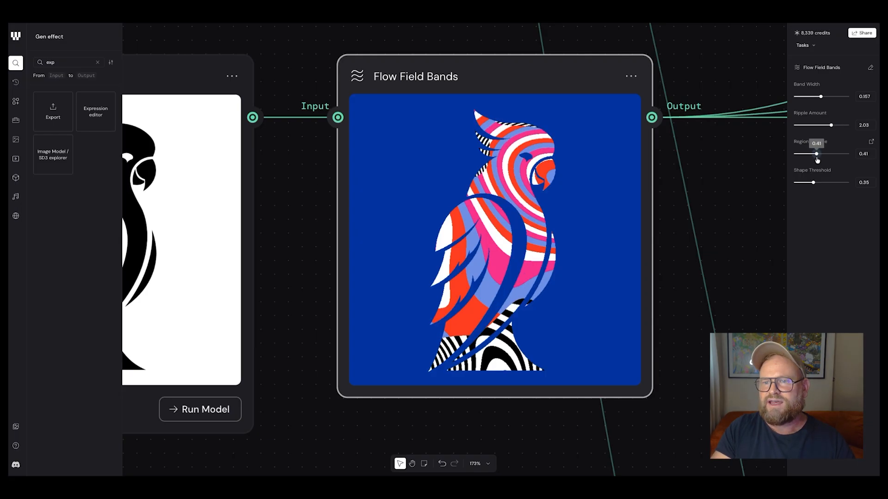
Read through the prompt behind the cockatoo's Flow Field Bands effect and close it without changes
{"action": "left_click", "coordinate": [870, 68]}
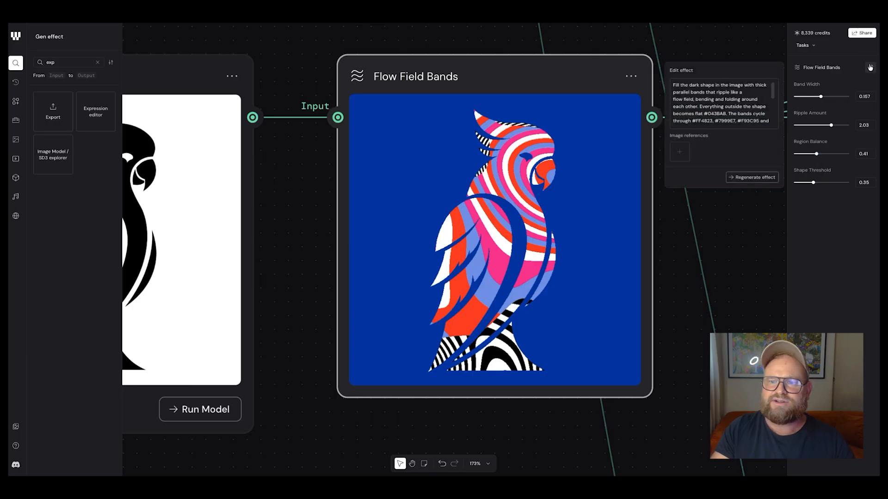
{"action": "scroll", "coordinate": [715, 95], "scroll_direction": "down", "scroll_amount": 1}
{"action": "scroll", "coordinate": [722, 110], "scroll_direction": "down", "scroll_amount": 5}
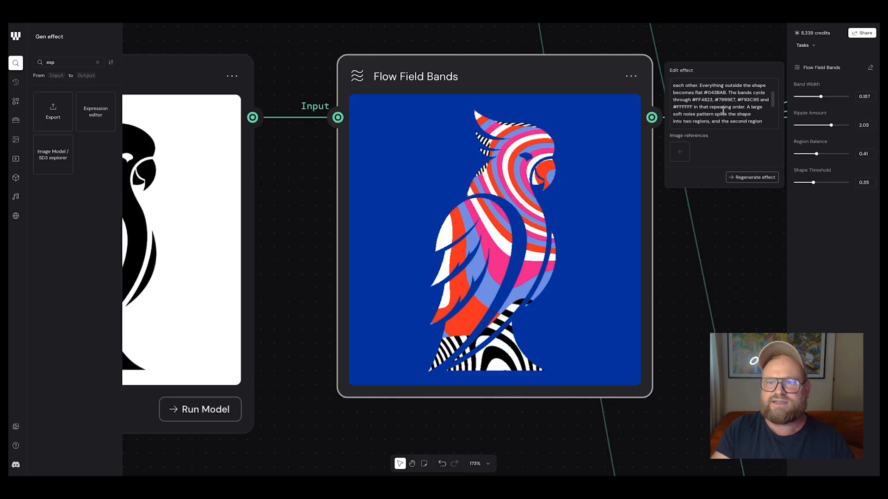
{"action": "scroll", "coordinate": [722, 111], "scroll_direction": "up", "scroll_amount": 6}
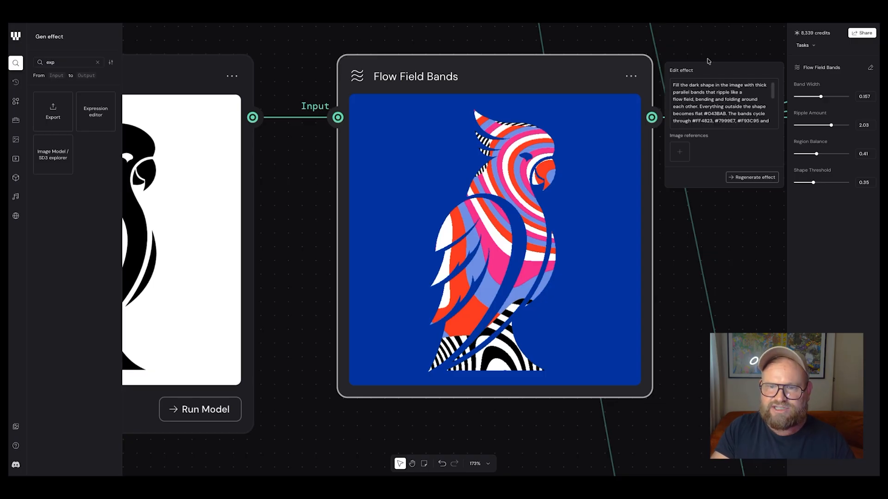
{"action": "left_click", "coordinate": [701, 40]}
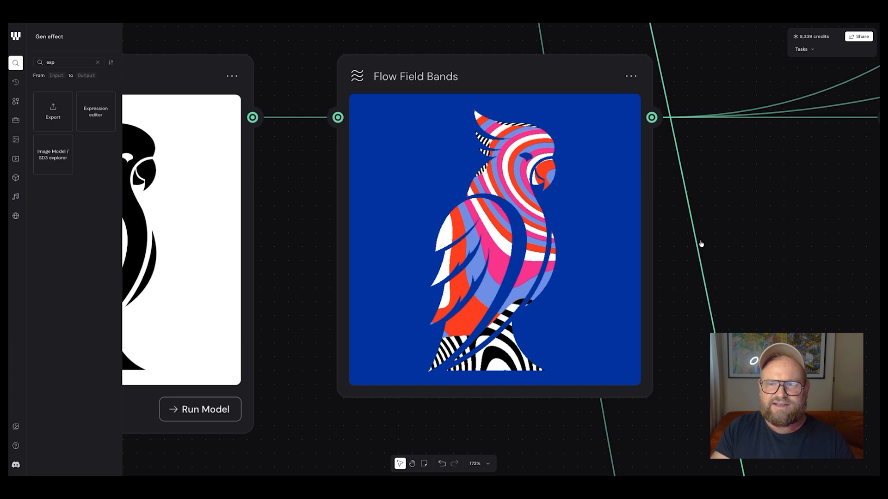
Select the cockatoo's Risograph Print effect and open its prompt for viewing
{"action": "scroll", "coordinate": [699, 244], "scroll_direction": "down", "scroll_amount": 5}
{"action": "scroll", "coordinate": [699, 244], "scroll_direction": "up", "scroll_amount": 4}
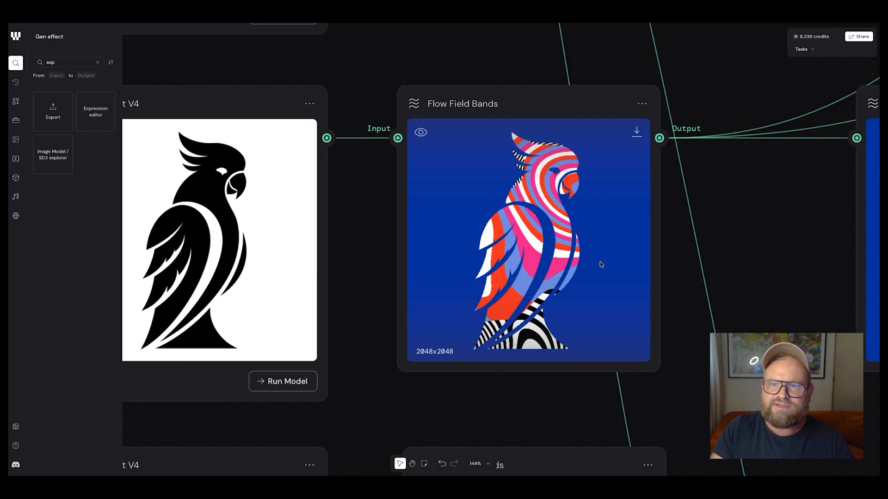
{"action": "scroll", "coordinate": [706, 238], "scroll_direction": "right", "scroll_amount": 5}
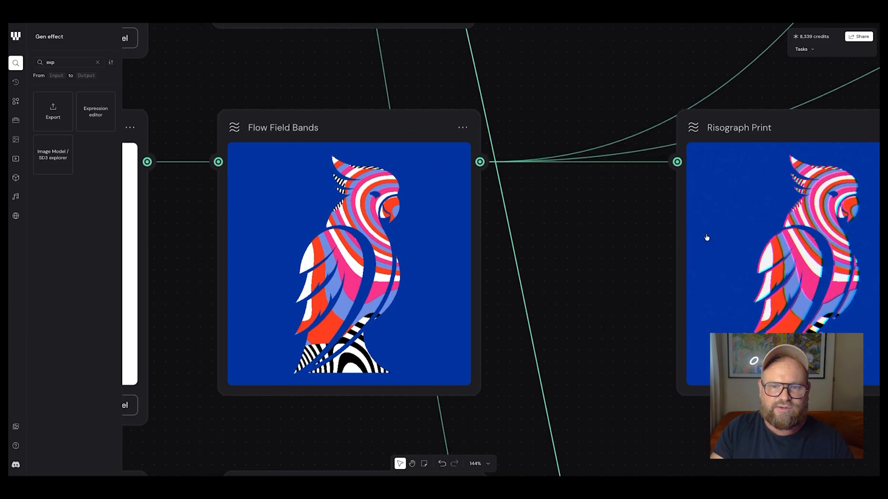
{"action": "scroll", "coordinate": [706, 238], "scroll_direction": "right", "scroll_amount": 5}
{"action": "scroll", "coordinate": [648, 230], "scroll_direction": "down", "scroll_amount": 1}
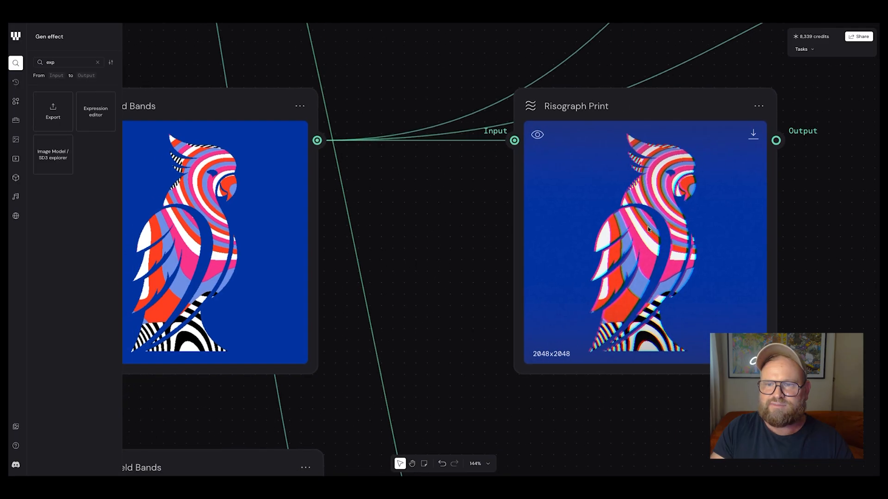
{"action": "left_click", "coordinate": [675, 148]}
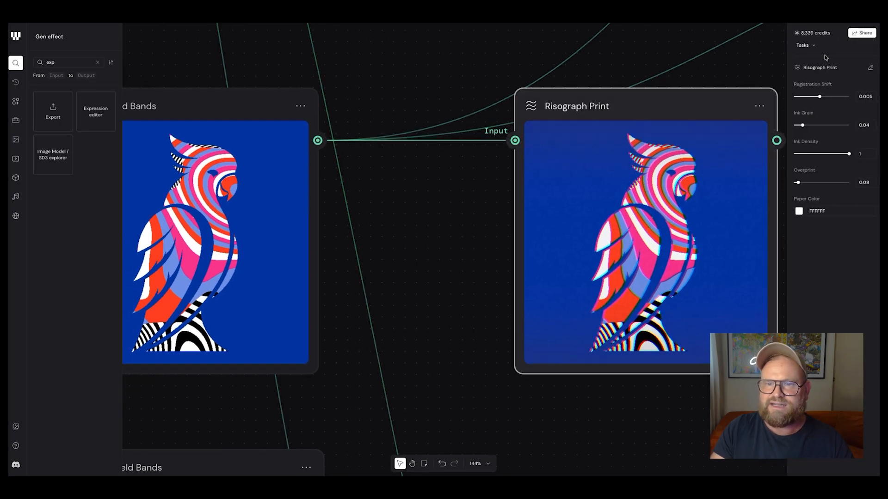
{"action": "left_click", "coordinate": [872, 69]}
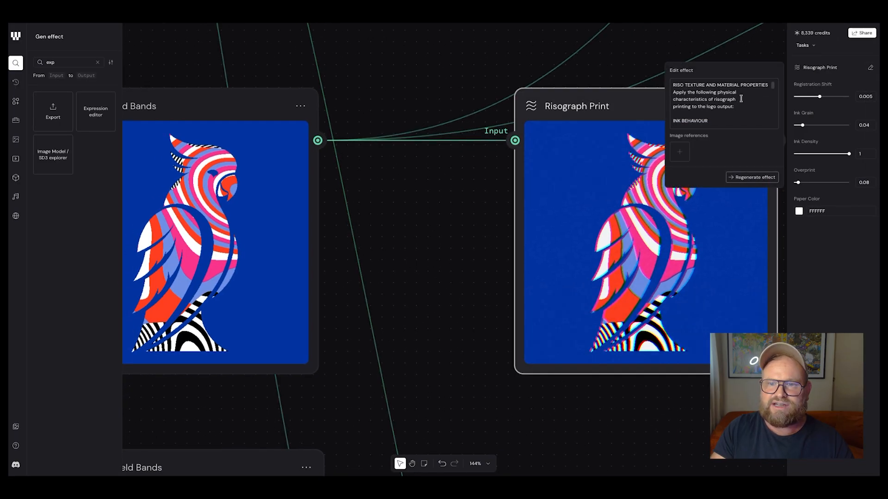
Read through the prompt behind the cockatoo's Risograph Print effect and close it without changes
{"action": "scroll", "coordinate": [728, 110], "scroll_direction": "down", "scroll_amount": 5}
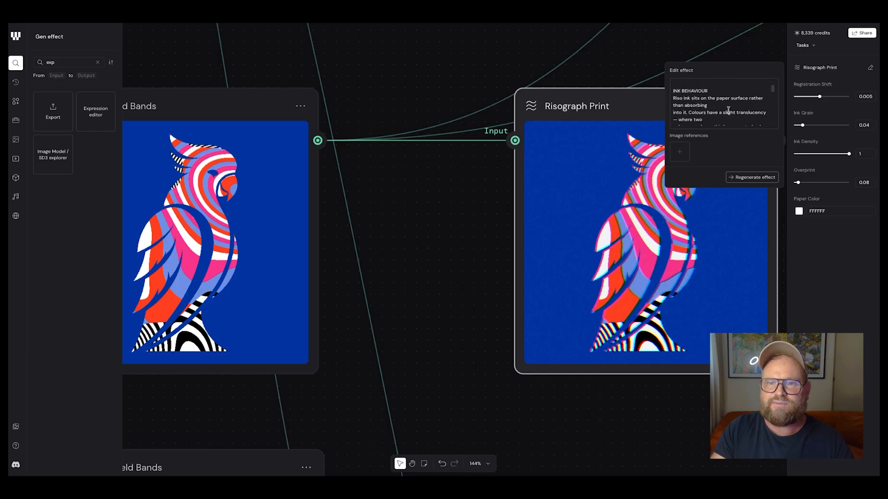
{"action": "scroll", "coordinate": [709, 112], "scroll_direction": "down", "scroll_amount": 5}
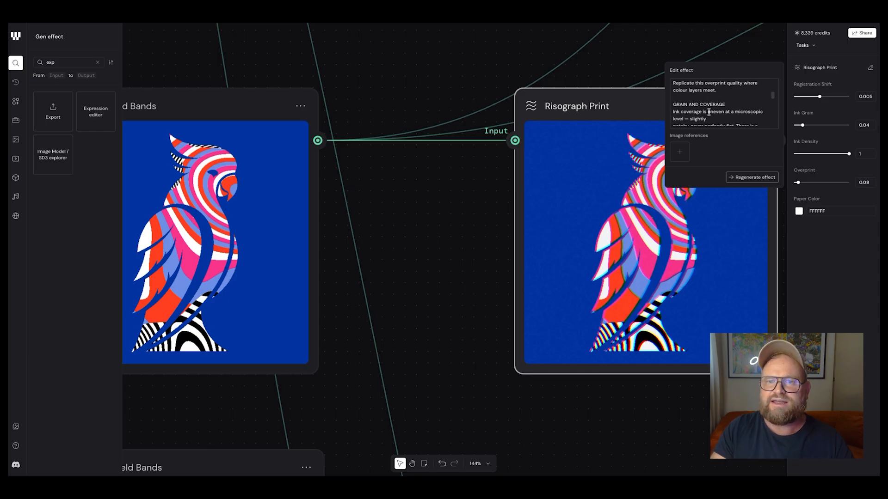
{"action": "scroll", "coordinate": [709, 113], "scroll_direction": "down", "scroll_amount": 5}
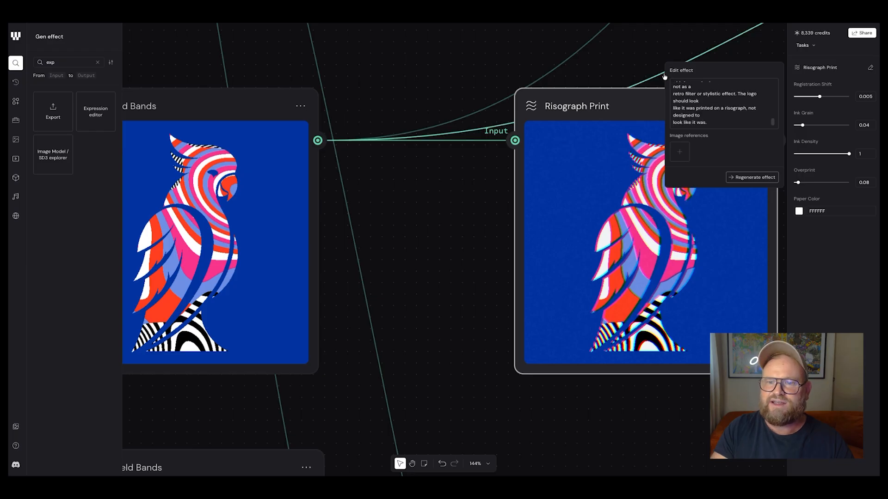
{"action": "left_click", "coordinate": [624, 59]}
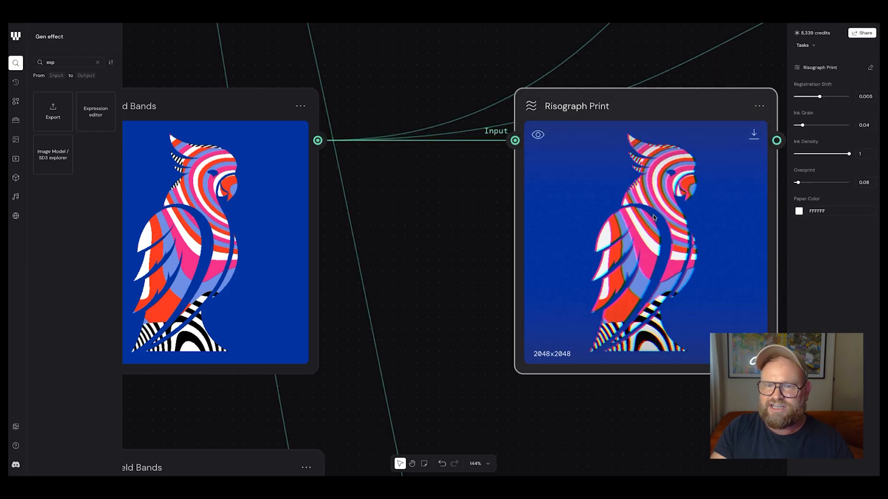
Set the cockatoo's Risograph Print effect to registration shift 0.006 and ink grain 0.056
{"action": "scroll", "coordinate": [653, 218], "scroll_direction": "right", "scroll_amount": 1}
{"action": "mouse_move", "coordinate": [819, 96]}
{"action": "left_mouse_down"}
{"action": "mouse_move", "coordinate": [794, 96]}
{"action": "mouse_move", "coordinate": [837, 101]}
{"action": "mouse_move", "coordinate": [820, 102]}
{"action": "mouse_move", "coordinate": [805, 128]}
{"action": "mouse_move", "coordinate": [836, 128]}
{"action": "mouse_move", "coordinate": [807, 134]}
{"action": "left_mouse_up"}
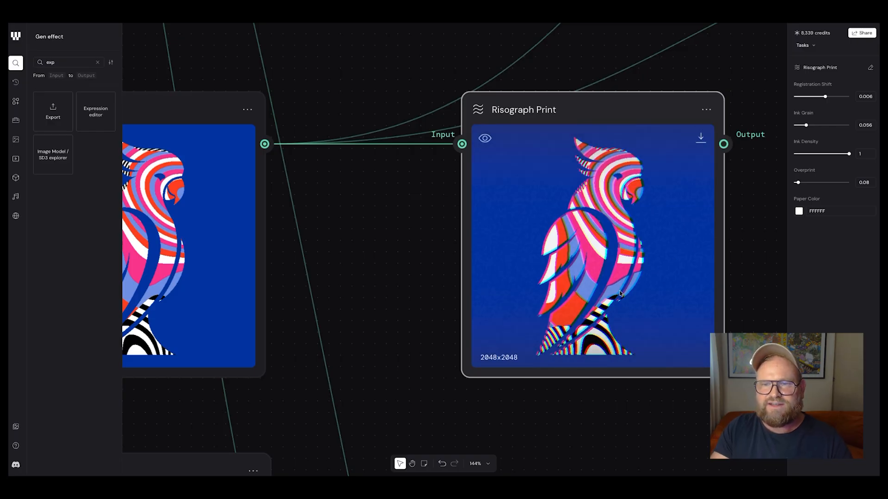
{"action": "scroll", "coordinate": [673, 77], "scroll_direction": "up", "scroll_amount": 5}
{"action": "scroll", "coordinate": [673, 77], "scroll_direction": "right", "scroll_amount": 9}
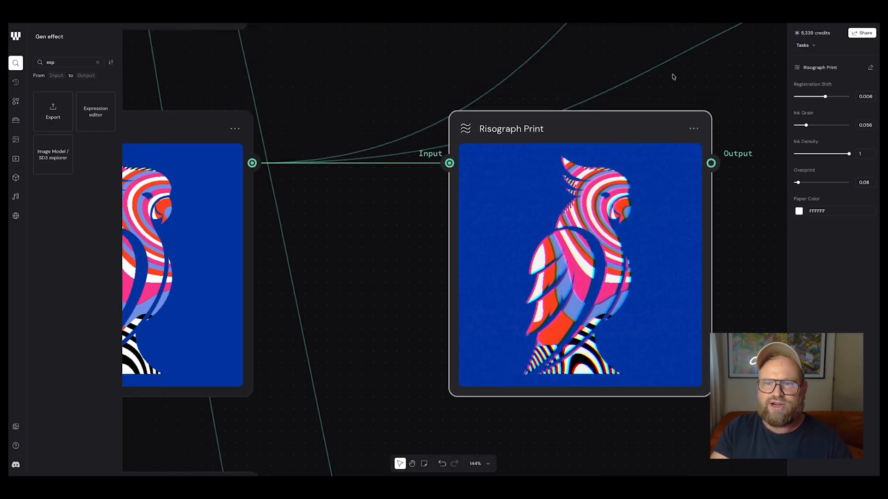
Examine the Gemini 3.1 Flash (Nano Banana 2) risograph version of the blue-background cockatoo up close for comparison
{"action": "scroll", "coordinate": [674, 77], "scroll_direction": "right", "scroll_amount": 6}
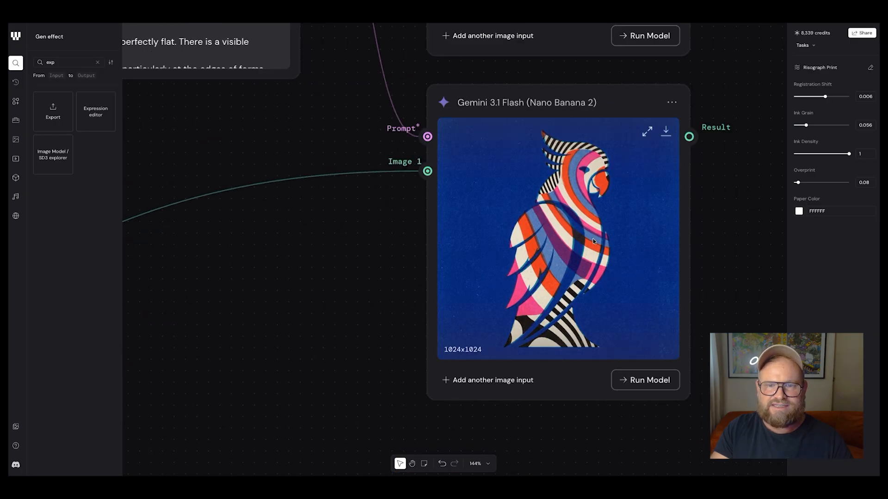
{"action": "scroll", "coordinate": [593, 241], "scroll_direction": "up", "scroll_amount": 6}
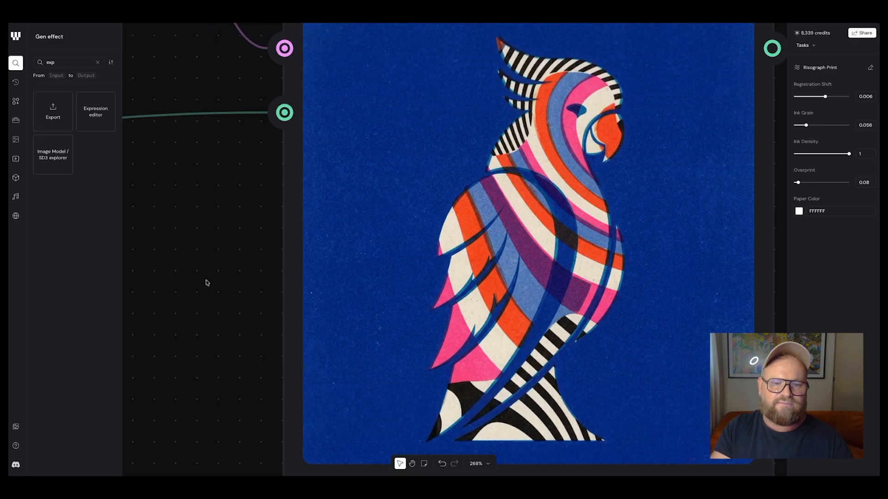
{"action": "left_click", "coordinate": [222, 273]}
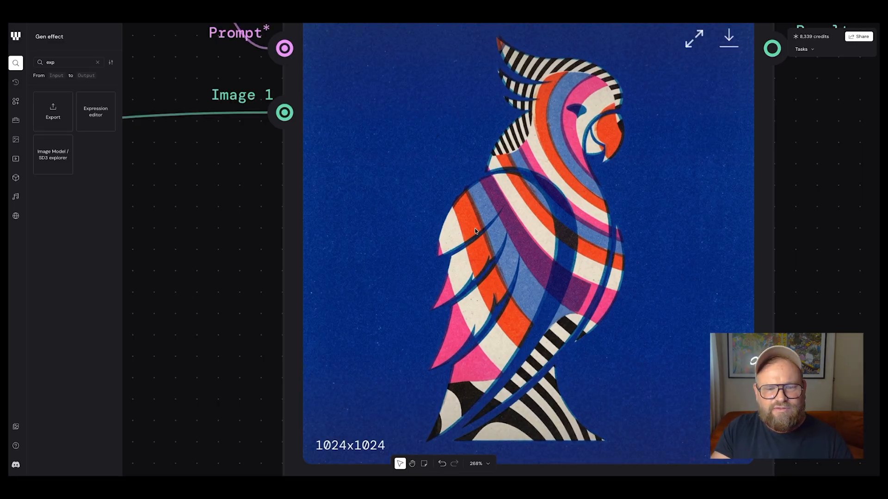
{"action": "scroll", "coordinate": [475, 231], "scroll_direction": "down", "scroll_amount": 6}
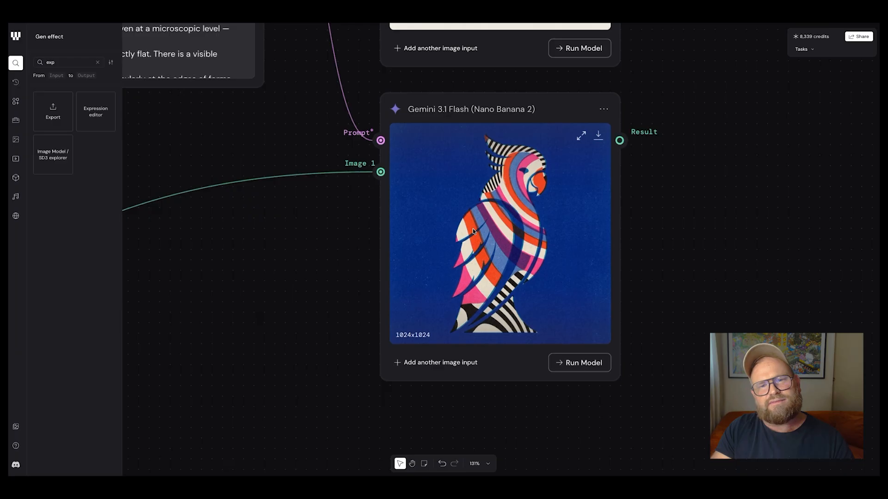
{"action": "scroll", "coordinate": [473, 231], "scroll_direction": "down", "scroll_amount": 3}
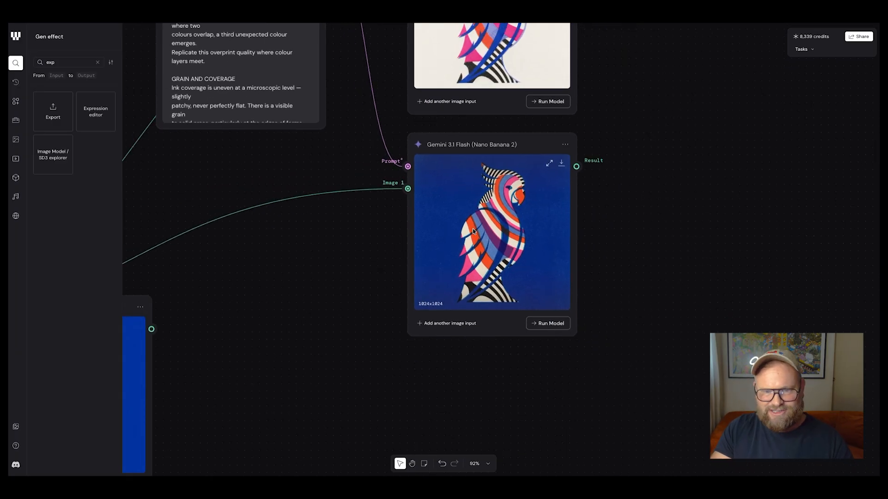
{"action": "scroll", "coordinate": [473, 231], "scroll_direction": "down", "scroll_amount": 10}
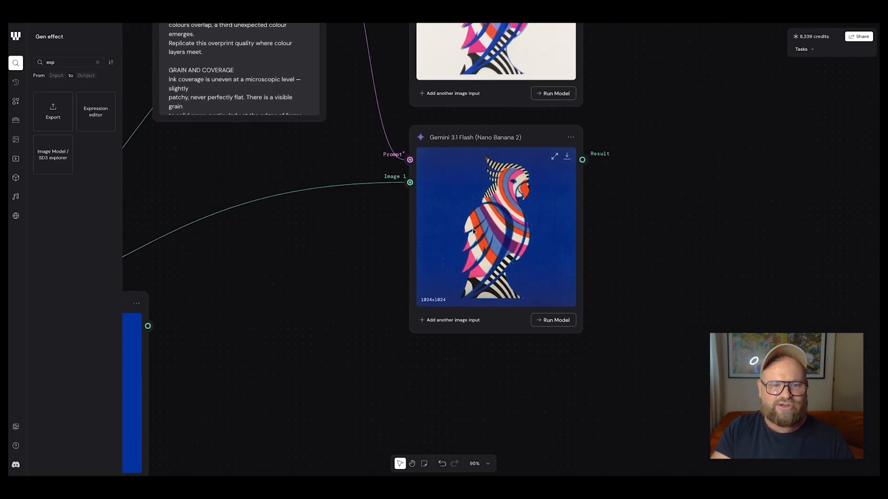
Move the Any LLM node holding the kangaroo animation prompt down, nearer to the Seedance 2.0 node
{"action": "scroll", "coordinate": [472, 231], "scroll_direction": "left", "scroll_amount": 4}
{"action": "scroll", "coordinate": [472, 232], "scroll_direction": "right", "scroll_amount": 6}
{"action": "scroll", "coordinate": [471, 231], "scroll_direction": "down", "scroll_amount": 2}
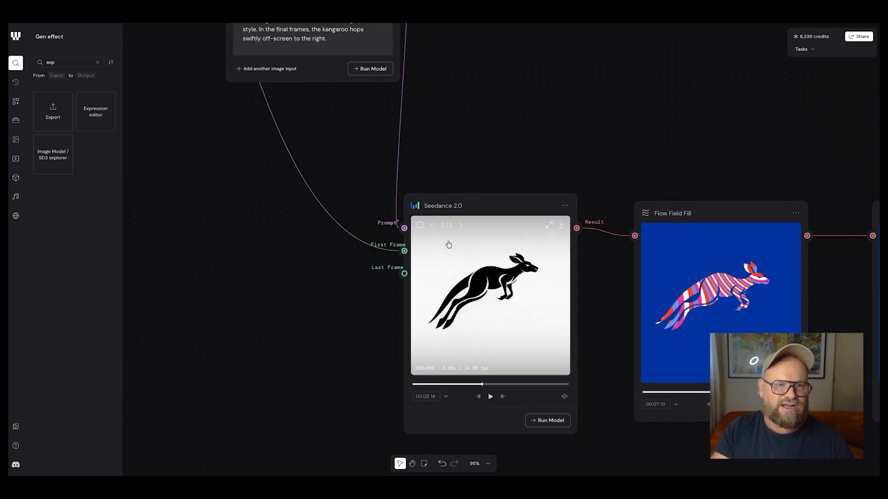
{"action": "scroll", "coordinate": [448, 245], "scroll_direction": "up", "scroll_amount": 6}
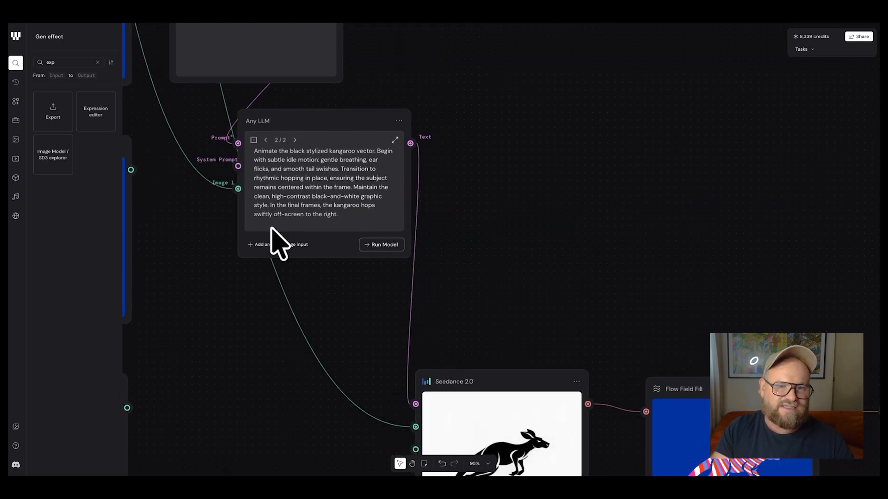
{"action": "left_click_drag", "start_coordinate": [311, 132], "coordinate": [315, 202]}
{"action": "left_click_drag", "start_coordinate": [307, 198], "coordinate": [290, 196]}
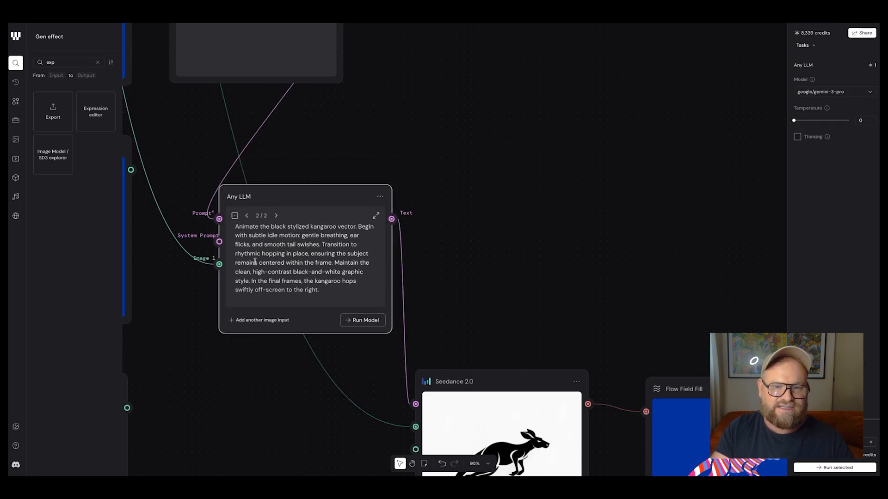
{"action": "scroll", "coordinate": [325, 359], "scroll_direction": "down", "scroll_amount": 10}
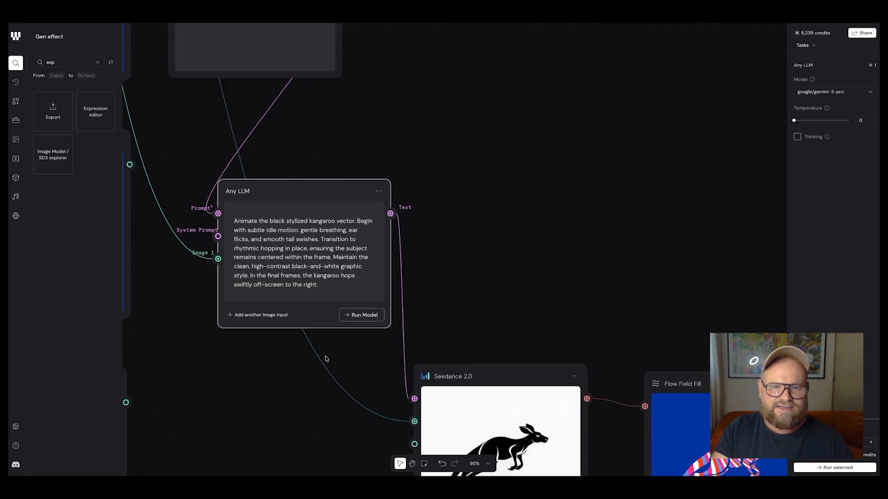
Preview the kangaroo animation in Seedance 2.0 and in its Flow Field Fill version, muting and pausing the latter
{"action": "left_click", "coordinate": [465, 322]}
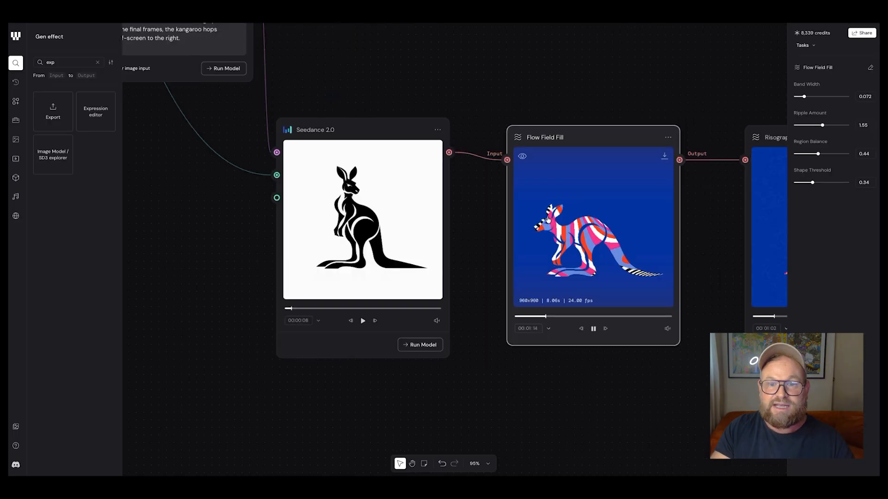
{"action": "scroll", "coordinate": [547, 217], "scroll_direction": "up", "scroll_amount": 5}
{"action": "scroll", "coordinate": [548, 220], "scroll_direction": "down", "scroll_amount": 2}
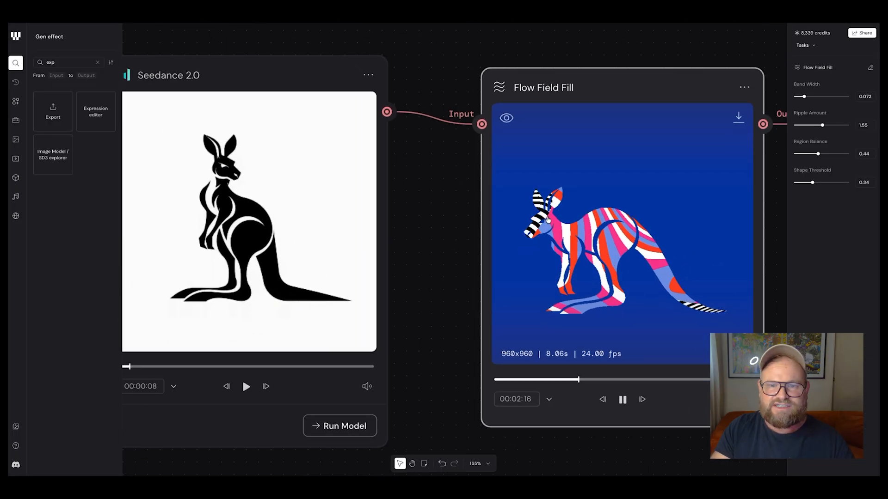
{"action": "scroll", "coordinate": [549, 222], "scroll_direction": "right", "scroll_amount": 3}
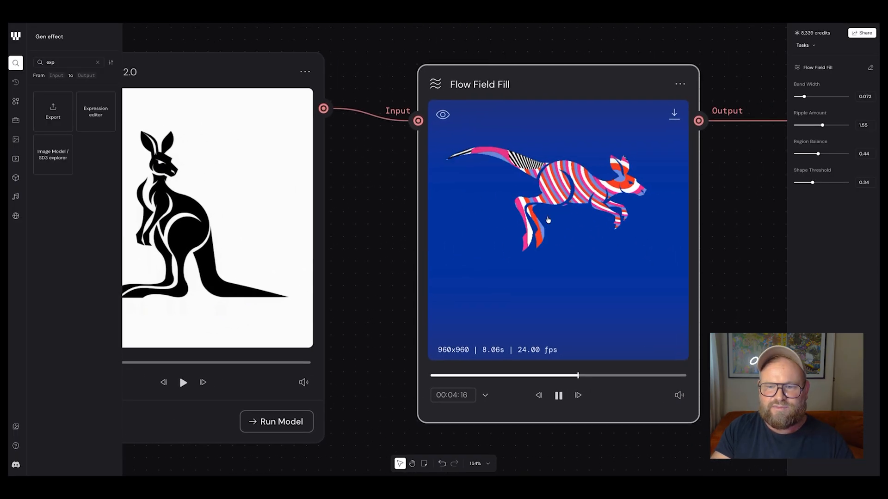
{"action": "left_click", "coordinate": [677, 395]}
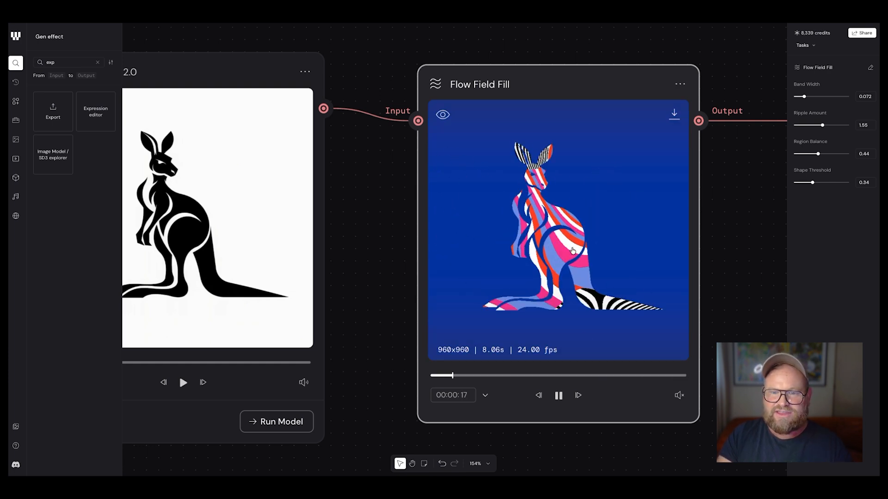
{"action": "left_click", "coordinate": [572, 250]}
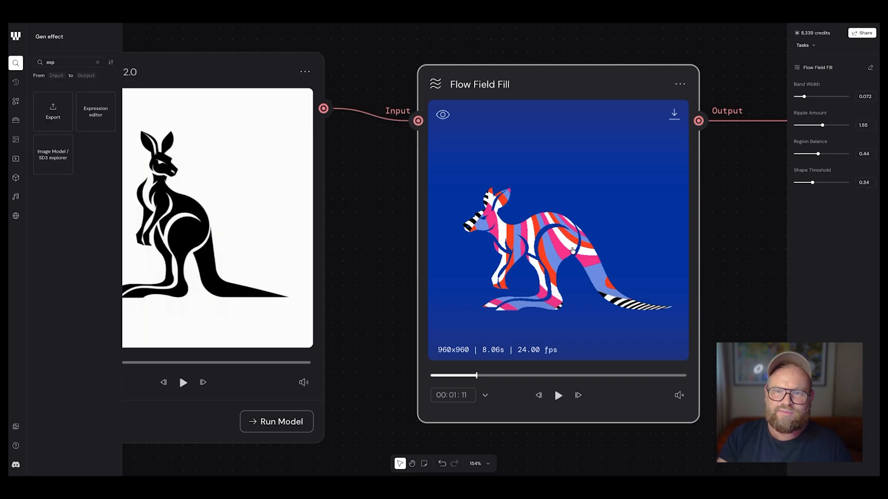
{"action": "scroll", "coordinate": [572, 250], "scroll_direction": "down", "scroll_amount": 5}
{"action": "scroll", "coordinate": [572, 250], "scroll_direction": "up", "scroll_amount": 5}
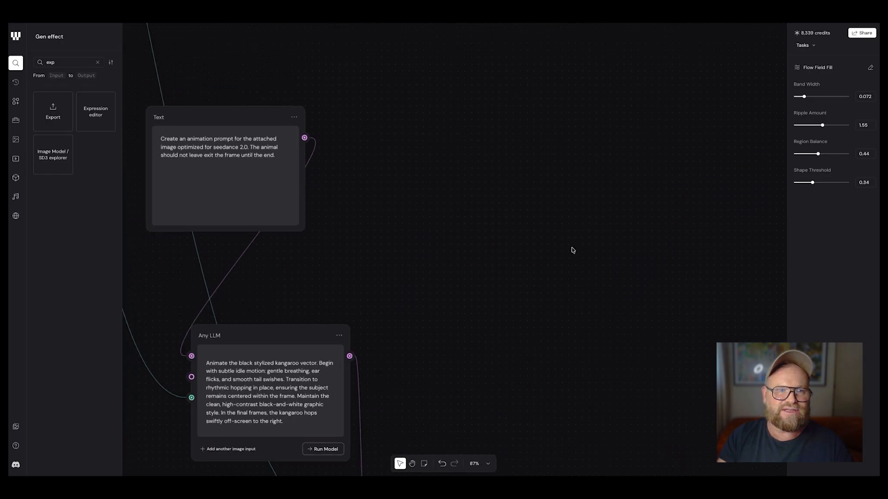
{"action": "scroll", "coordinate": [572, 250], "scroll_direction": "down", "scroll_amount": 8}
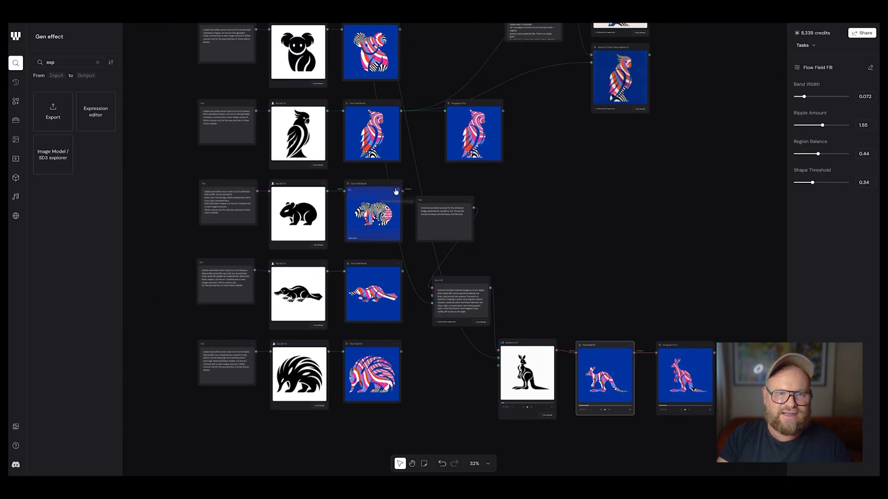
{"action": "right_click", "coordinate": [398, 187]}
{"action": "left_click", "coordinate": [407, 200]}
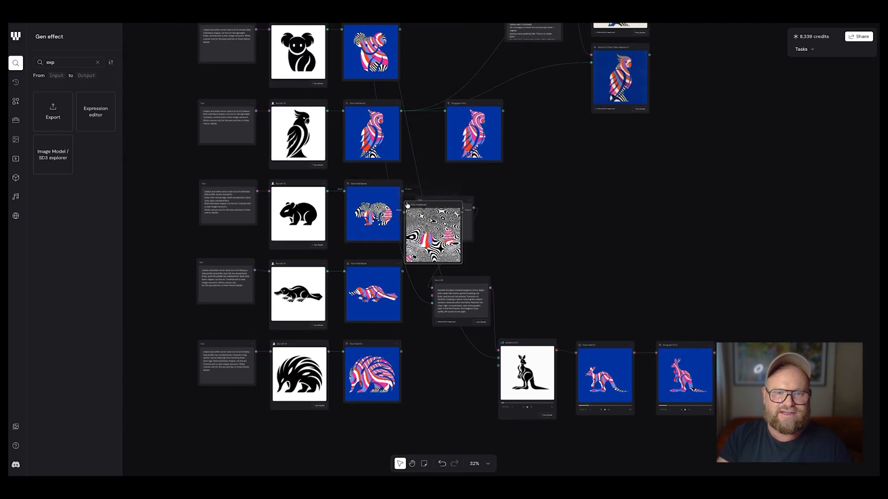
{"action": "left_click_drag", "start_coordinate": [427, 206], "coordinate": [597, 191]}
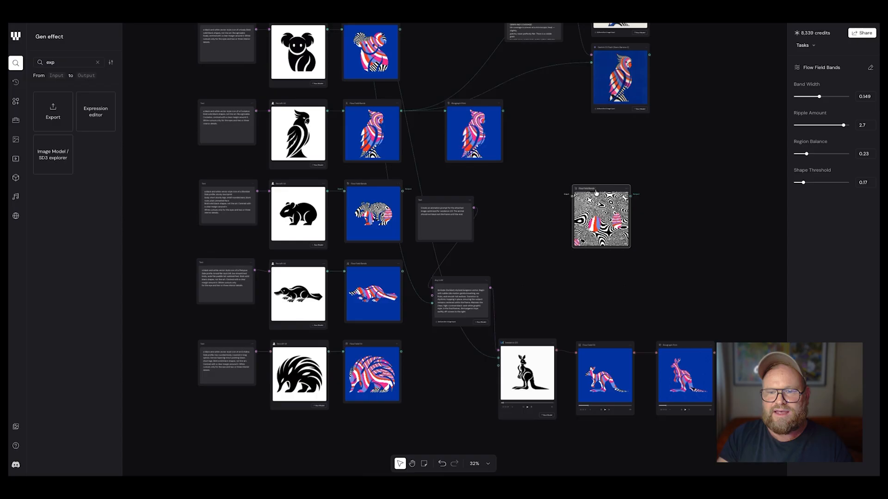
{"action": "key", "text": "Delete"}
Duplicate the cockatoo's Risograph Print node, place the copy above the kangaroo's Risograph Print, and feed it from the Flow Field Fill output
{"action": "scroll", "coordinate": [596, 192], "scroll_direction": "right", "scroll_amount": 5}
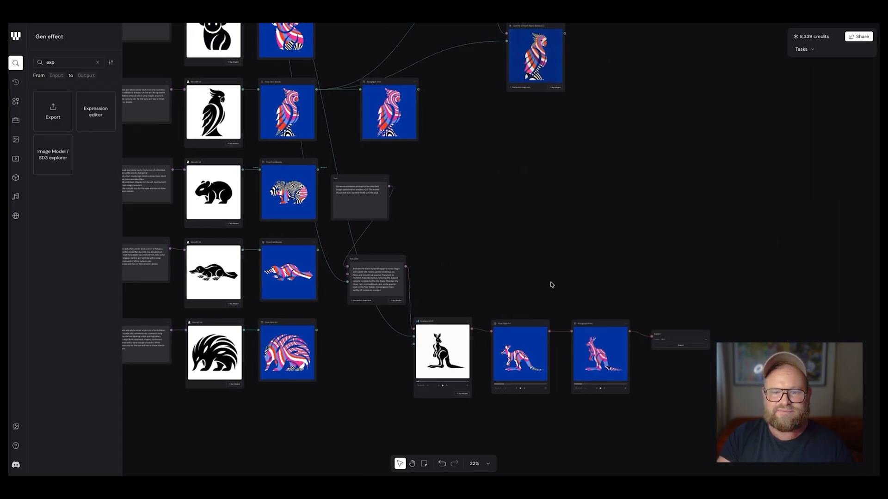
{"action": "scroll", "coordinate": [551, 284], "scroll_direction": "up", "scroll_amount": 2}
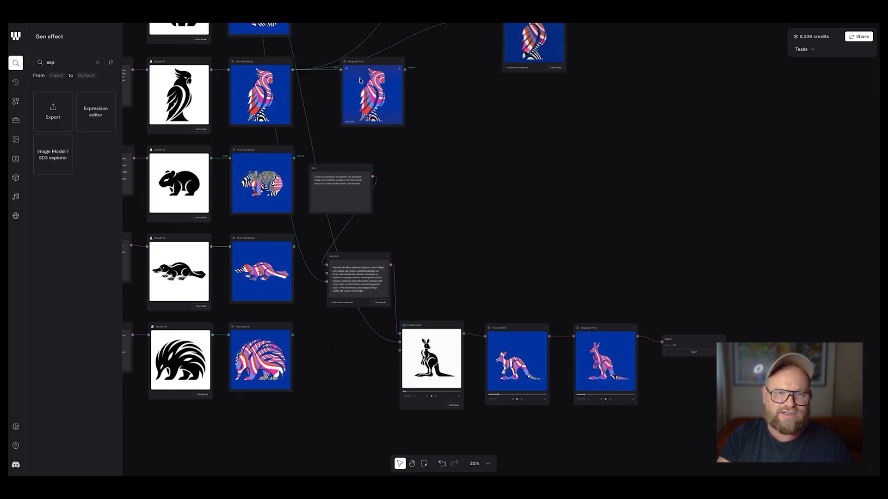
{"action": "left_click", "coordinate": [401, 64]}
{"action": "left_click", "coordinate": [407, 79]}
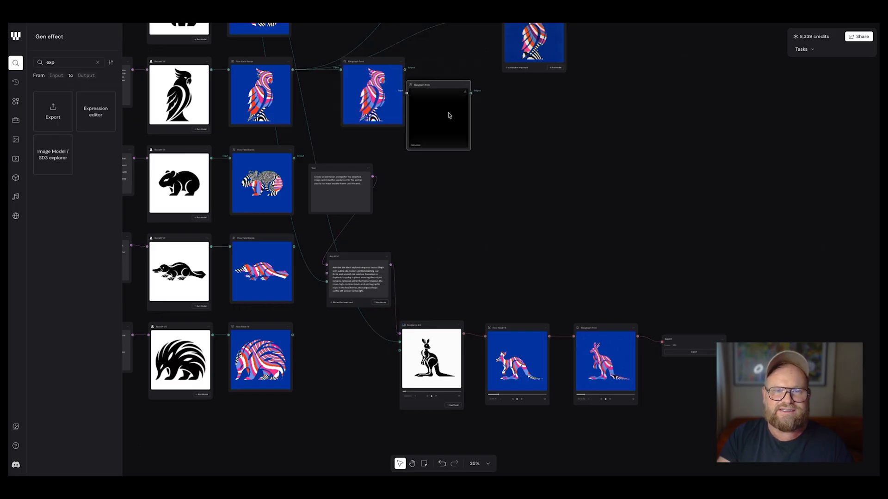
{"action": "left_click_drag", "start_coordinate": [439, 83], "coordinate": [607, 240]}
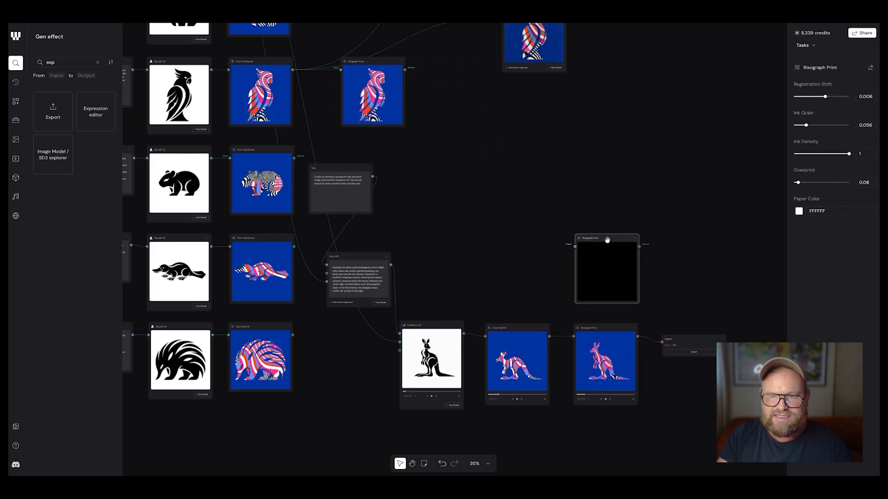
{"action": "left_click_drag", "start_coordinate": [548, 334], "coordinate": [576, 239]}
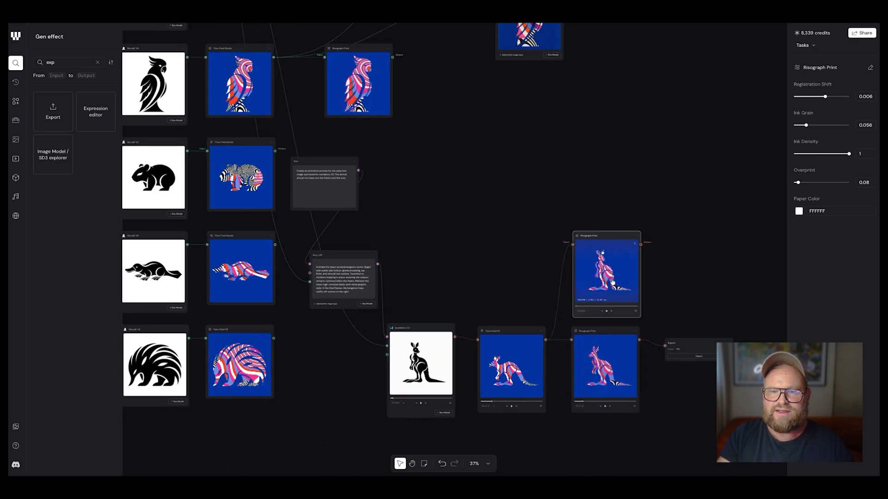
Set the copied Risograph Print's registration shift to 0.003 and play the resulting kangaroo animation
{"action": "scroll", "coordinate": [618, 276], "scroll_direction": "up", "scroll_amount": 10}
{"action": "scroll", "coordinate": [611, 284], "scroll_direction": "right", "scroll_amount": 1}
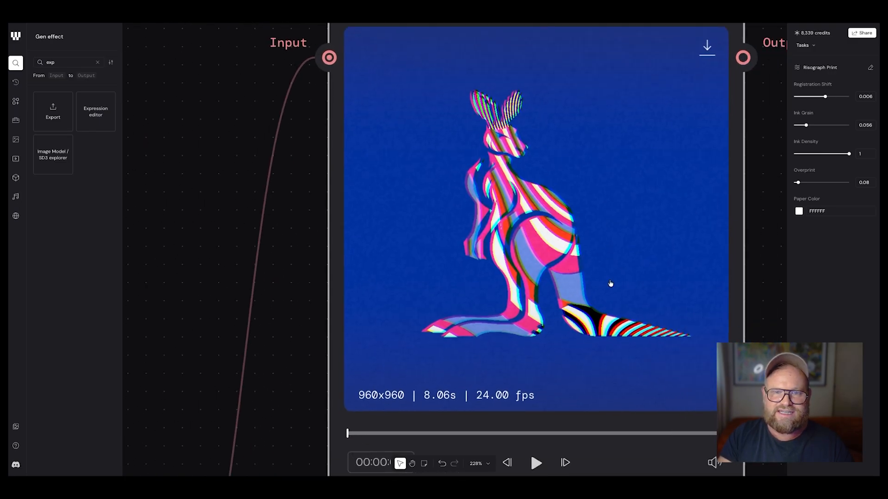
{"action": "mouse_move", "coordinate": [824, 99]}
{"action": "left_mouse_down"}
{"action": "mouse_move", "coordinate": [803, 99]}
{"action": "mouse_move", "coordinate": [817, 99]}
{"action": "mouse_move", "coordinate": [810, 102]}
{"action": "left_mouse_up"}
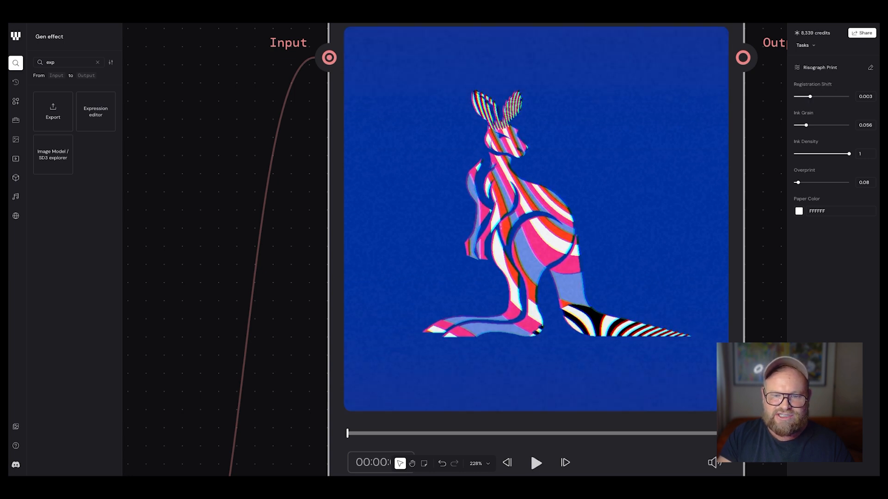
{"action": "left_click", "coordinate": [536, 462]}
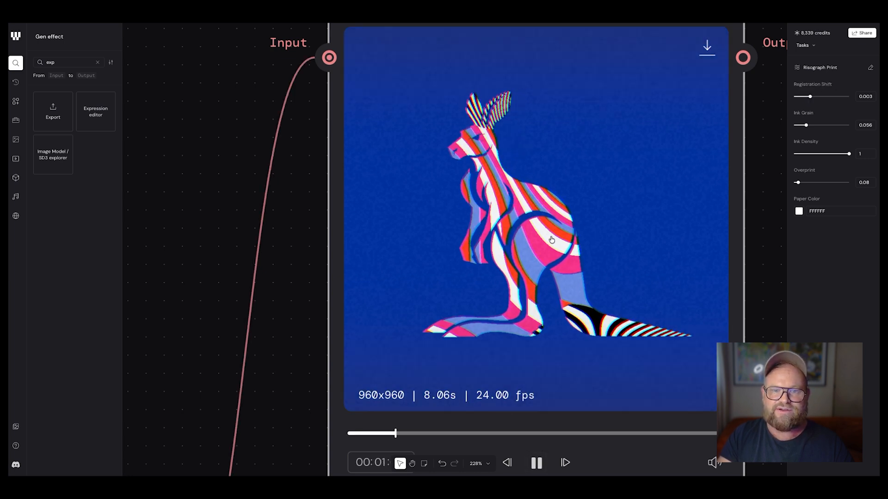